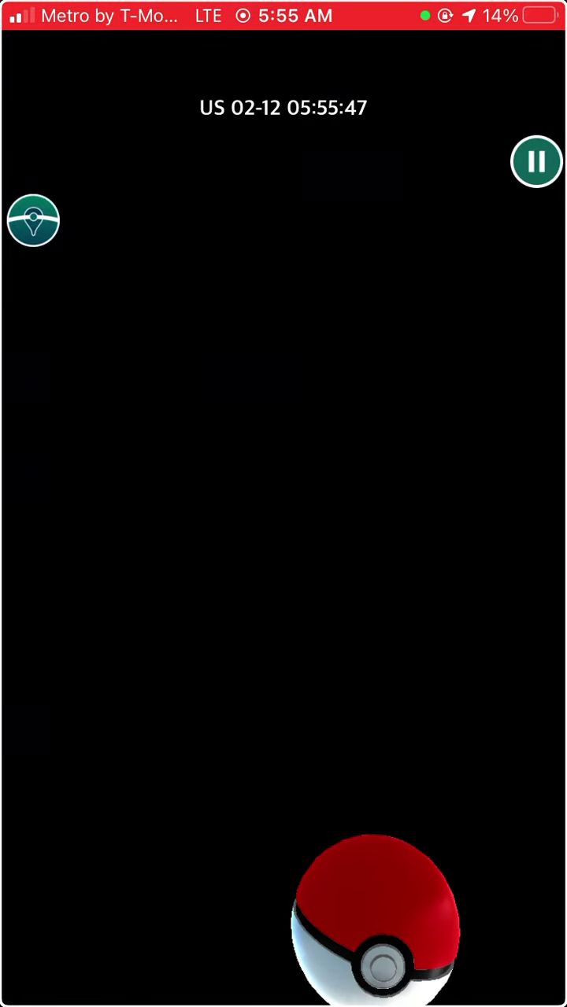
# Throw five Poké Balls at Mew until it's caught, then close the Low Battery alert
pyautogui.moveTo(359, 913)
pyautogui.mouseDown()
pyautogui.moveTo(236, 921)
pyautogui.moveTo(338, 378)
pyautogui.mouseUp()
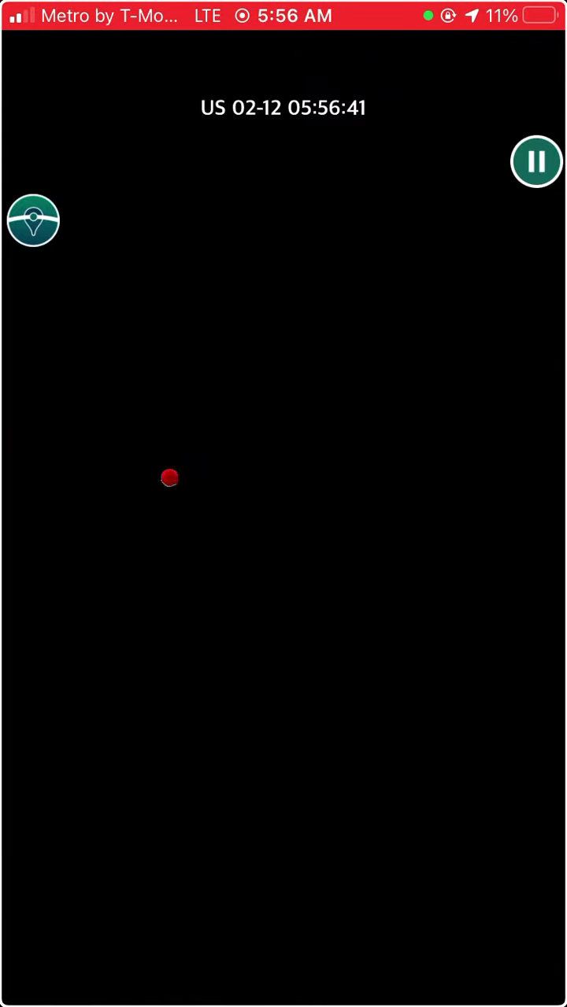
pyautogui.moveTo(283, 885); pyautogui.dragTo(520, 630)
pyautogui.moveTo(283, 885); pyautogui.dragTo(524, 638)
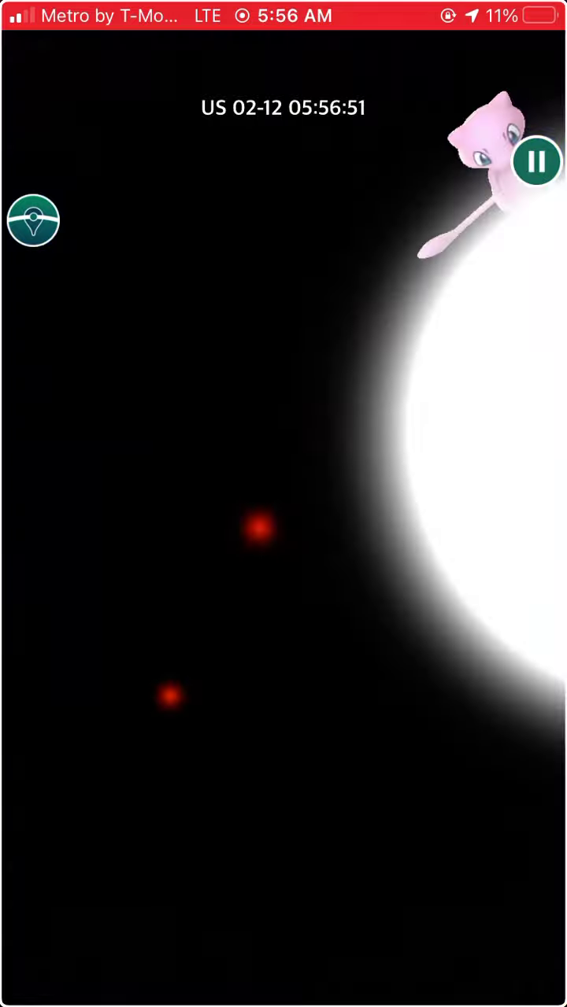
pyautogui.moveTo(283, 905); pyautogui.dragTo(236, 551)
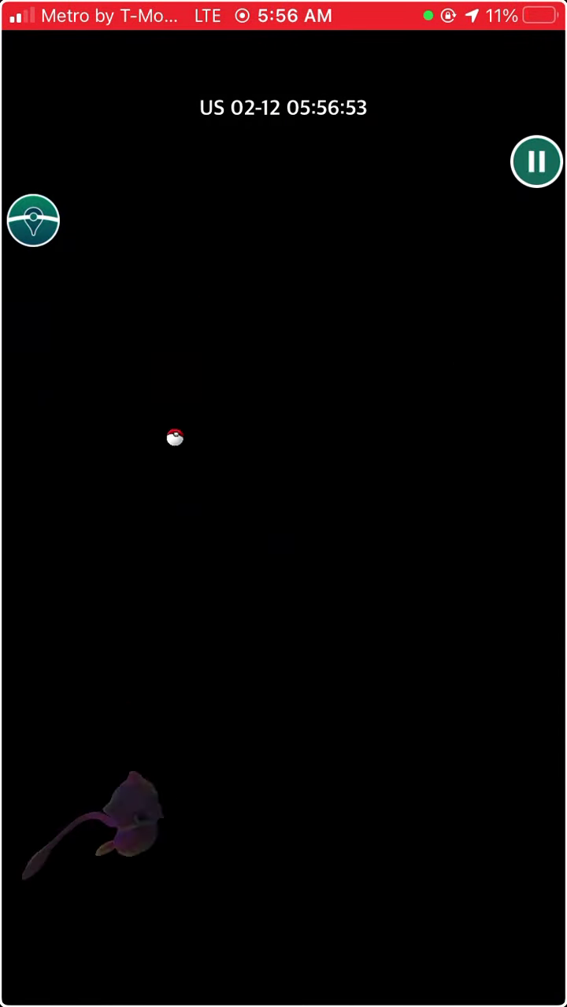
pyautogui.moveTo(270, 921); pyautogui.dragTo(362, 551)
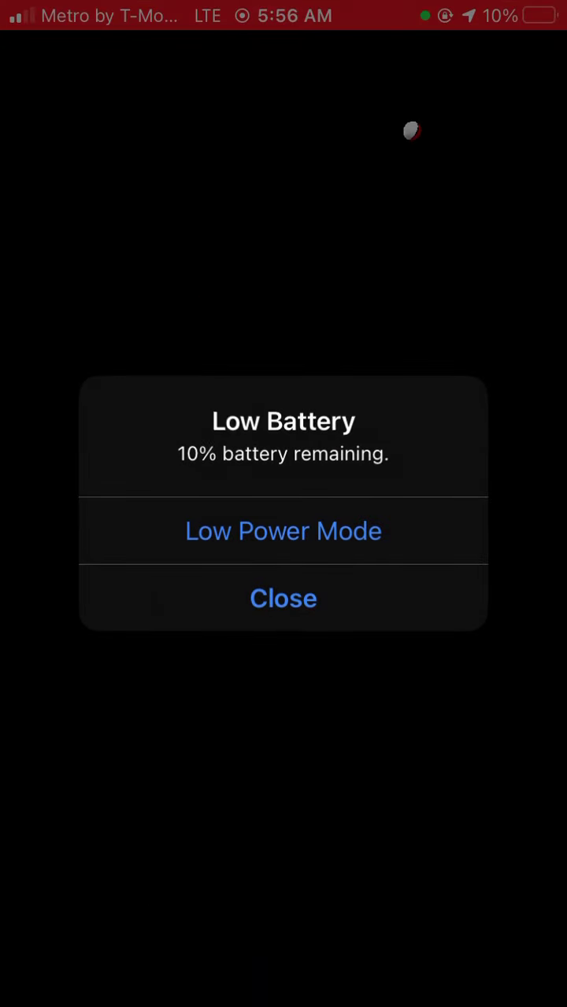
pyautogui.press('Right')
pyautogui.press('Right')
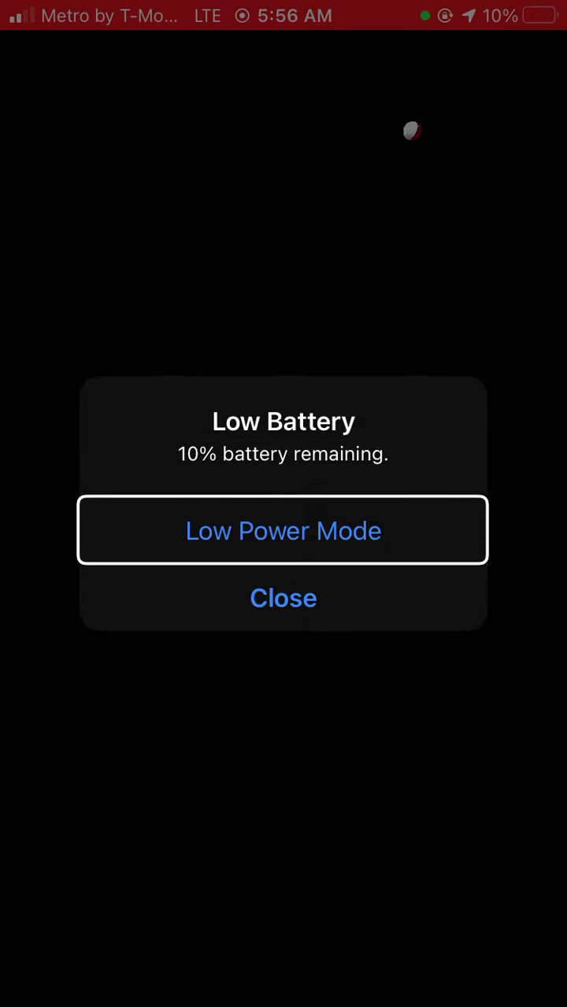
pyautogui.press('space')
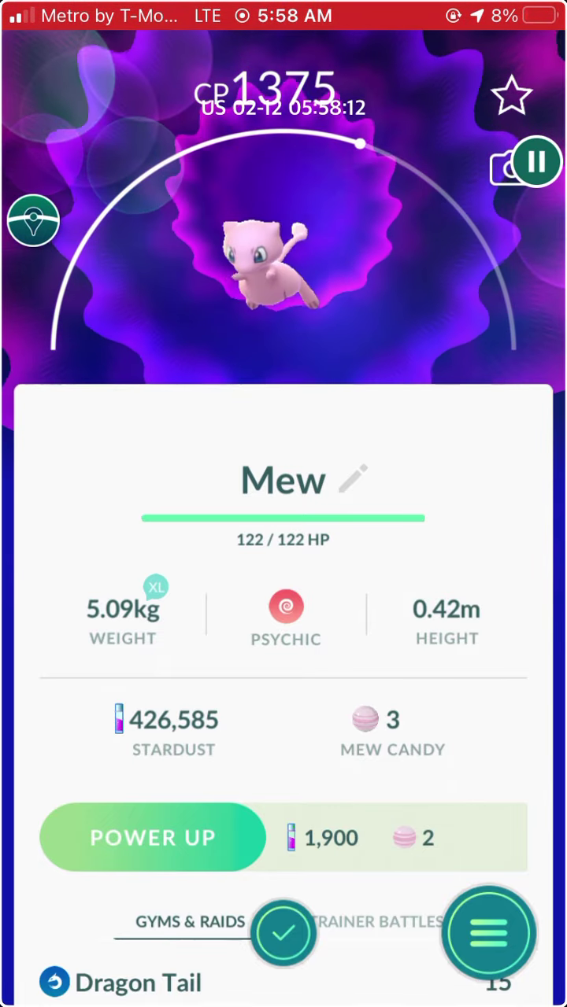
pyautogui.scroll(-2, 283, 708)
pyautogui.moveTo(488, 8); pyautogui.dragTo(488, 394)
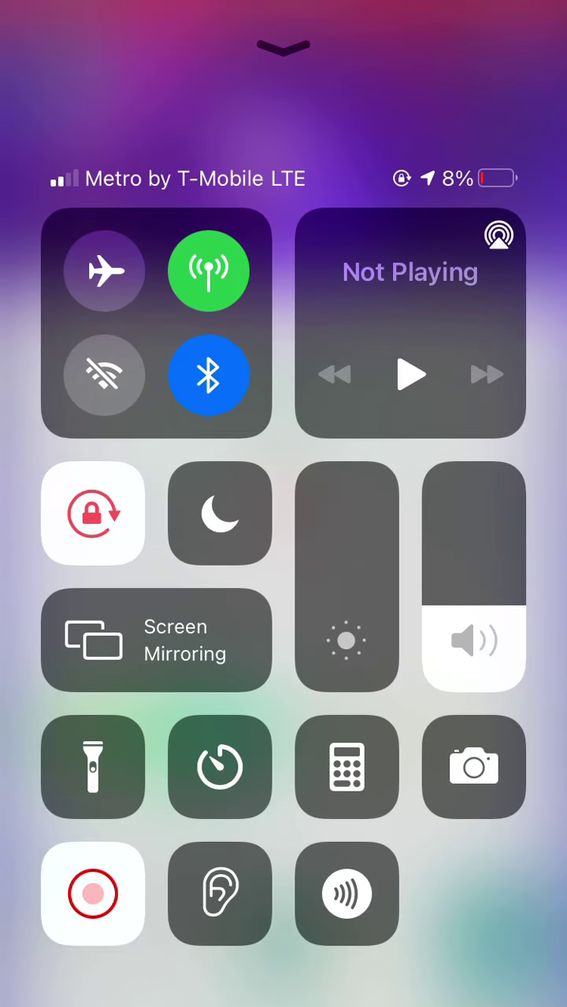